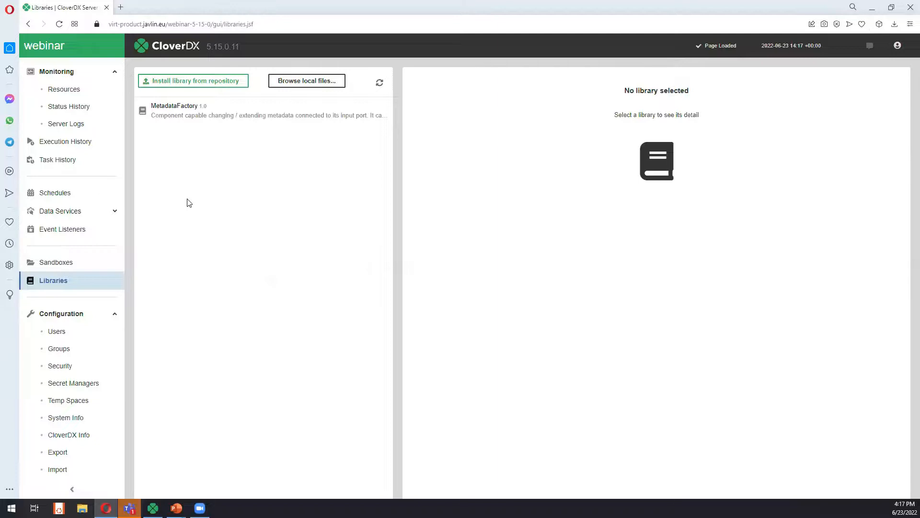
Open the library installation from a repository and choose the /mnt/clib-repo repository
{"action": "left_click", "coordinate": [160, 87]}
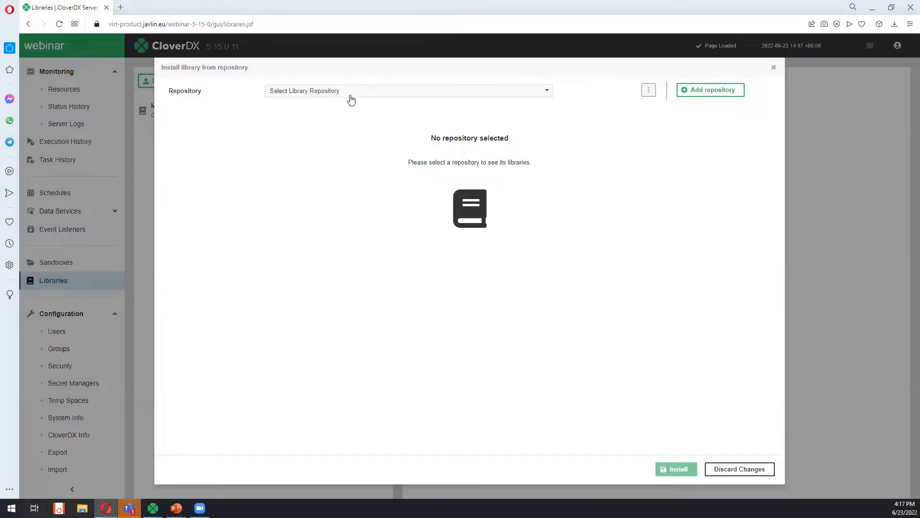
{"action": "left_click", "coordinate": [350, 92]}
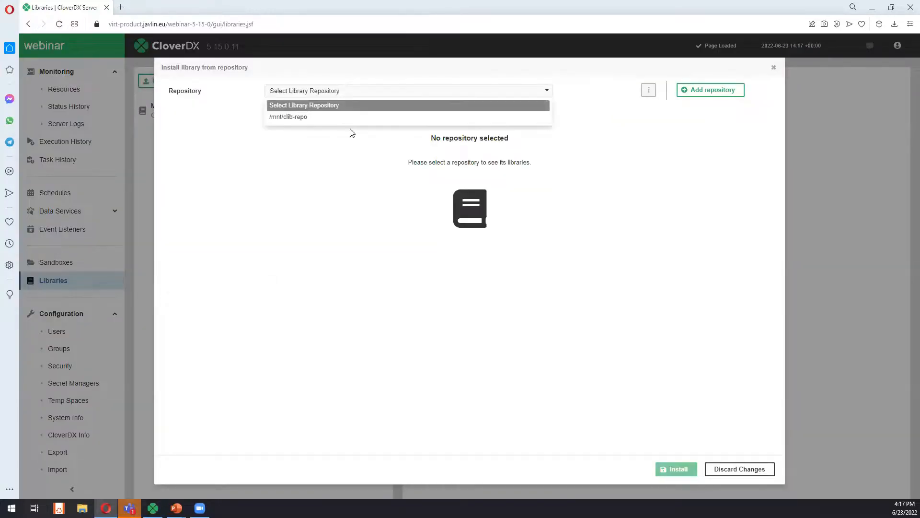
{"action": "left_click", "coordinate": [352, 120]}
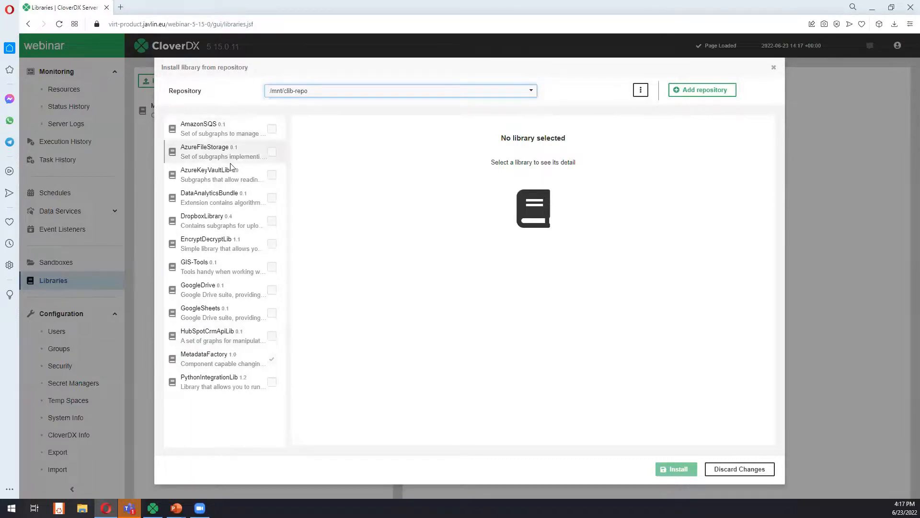
Select AzureKeyVaultLib and DataAnalyticsBundle, view their details and try to install both libraries
{"action": "left_click", "coordinate": [272, 177]}
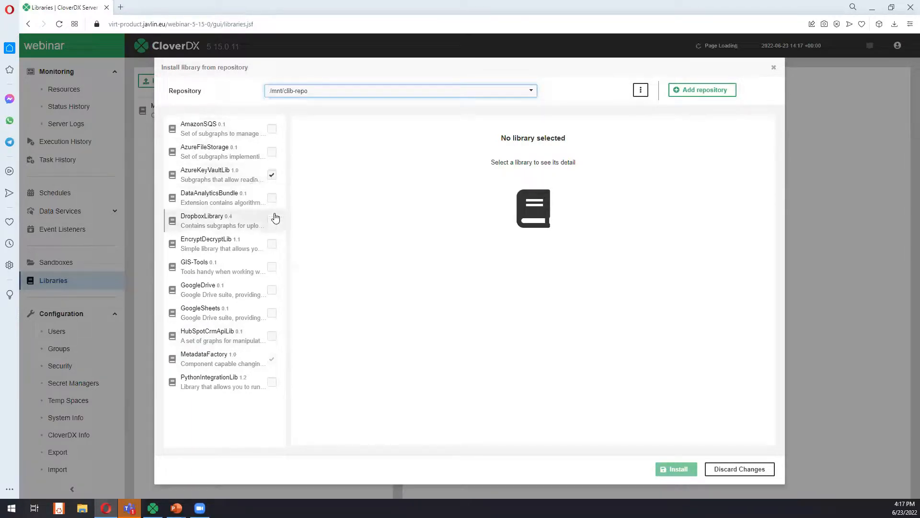
{"action": "left_click", "coordinate": [272, 198]}
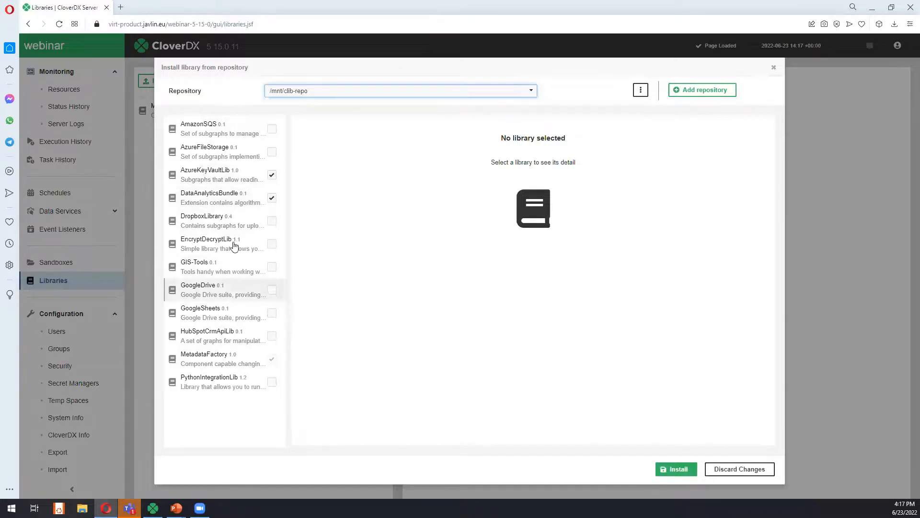
{"action": "left_click", "coordinate": [211, 201]}
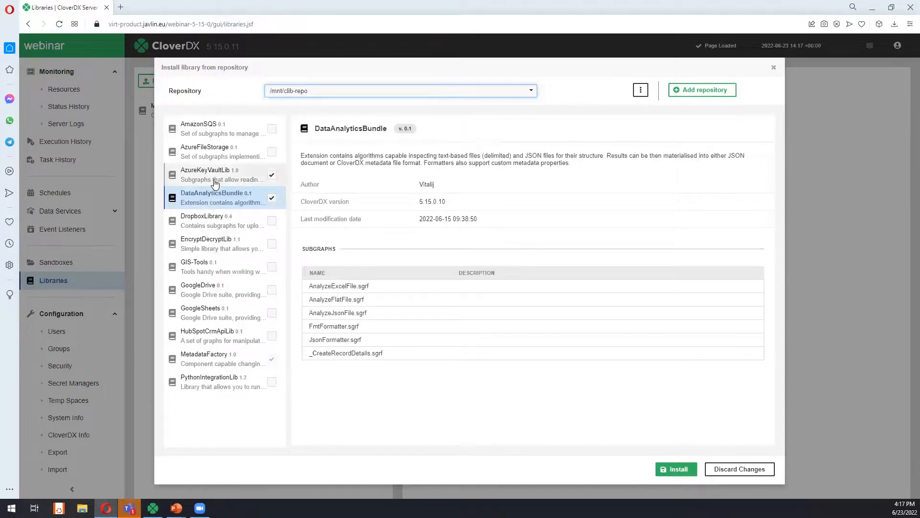
{"action": "left_click", "coordinate": [215, 184]}
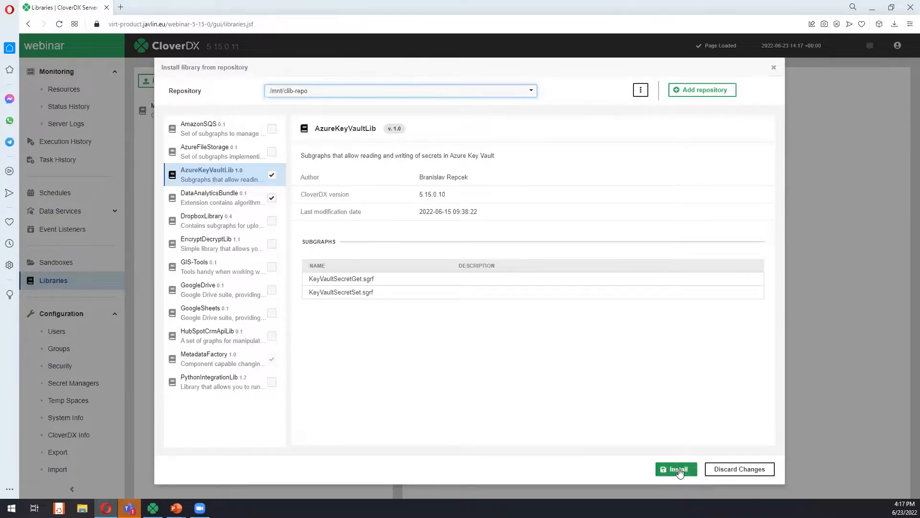
{"action": "left_click", "coordinate": [676, 469]}
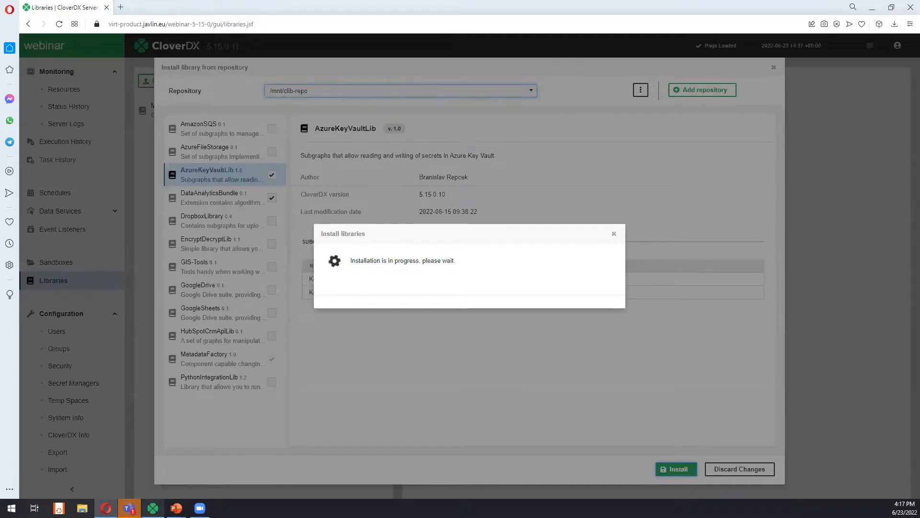
Switch to CloverDX Designer, place a second MetadataFactory subgraph below the existing one, and delete it again
{"action": "mouse_move", "coordinate": [153, 508]}
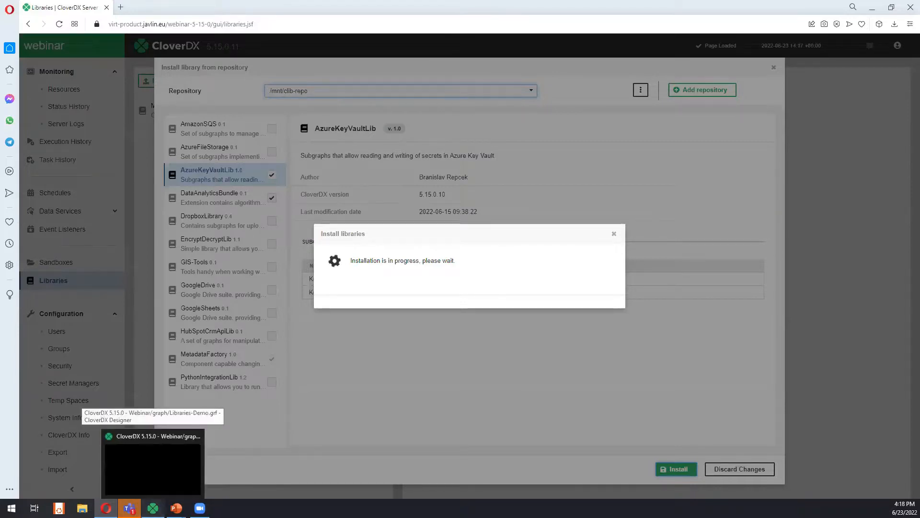
{"action": "left_click", "coordinate": [153, 508]}
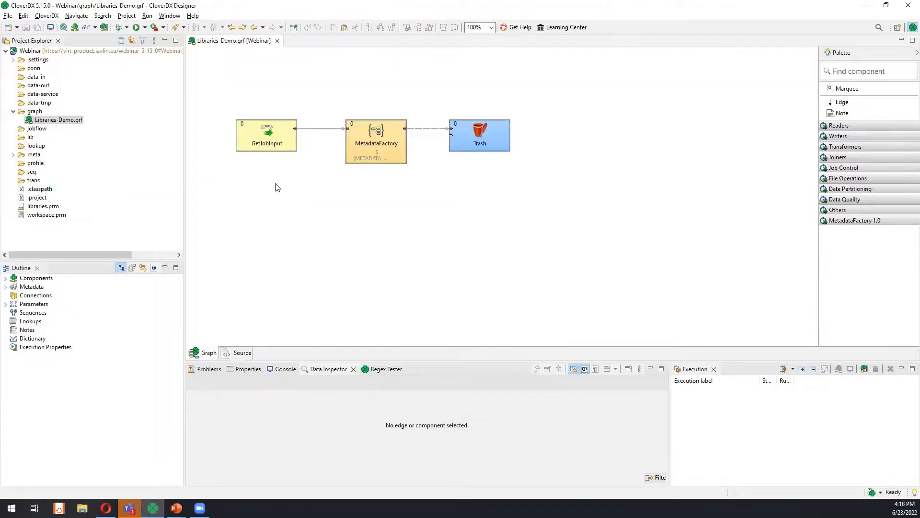
{"action": "left_click", "coordinate": [844, 221]}
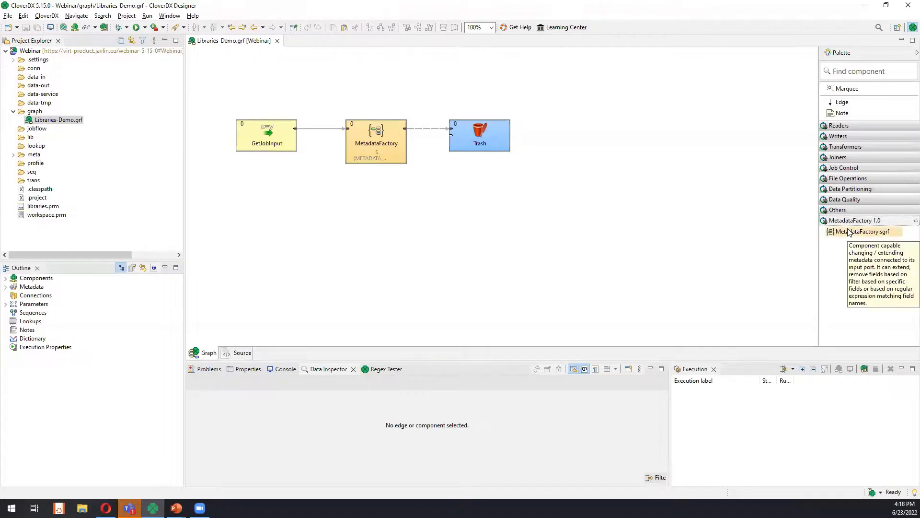
{"action": "left_click", "coordinate": [872, 232]}
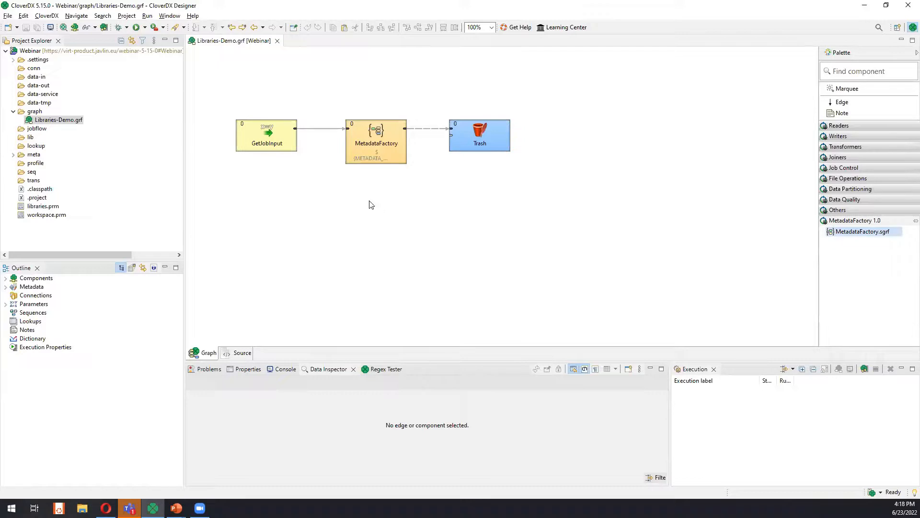
{"action": "left_click", "coordinate": [369, 221]}
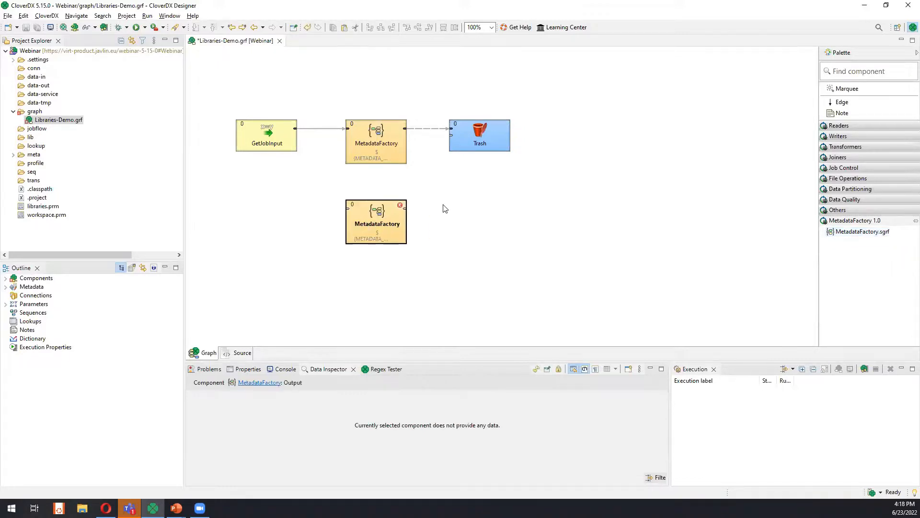
{"action": "key", "text": "Delete"}
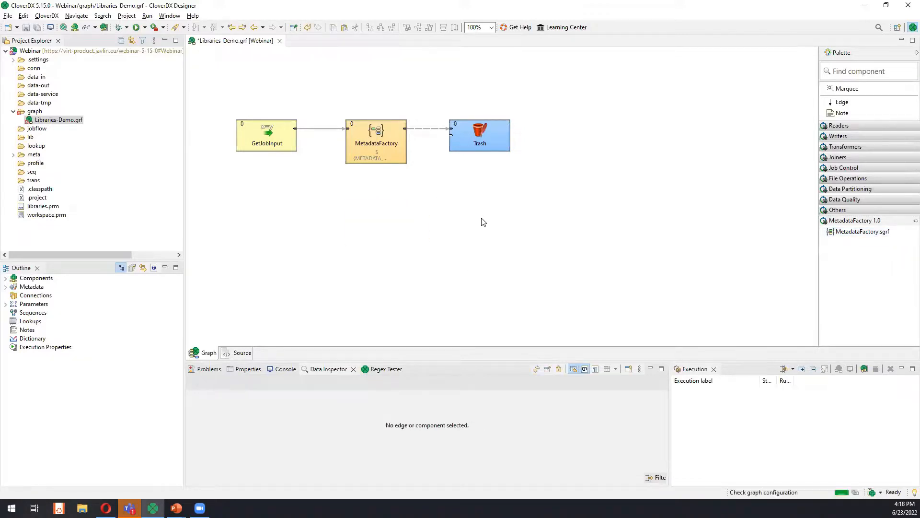
Examine the existing MetadataFactory component's properties and compare the fields on its input and output edges
{"action": "double_click", "coordinate": [386, 154]}
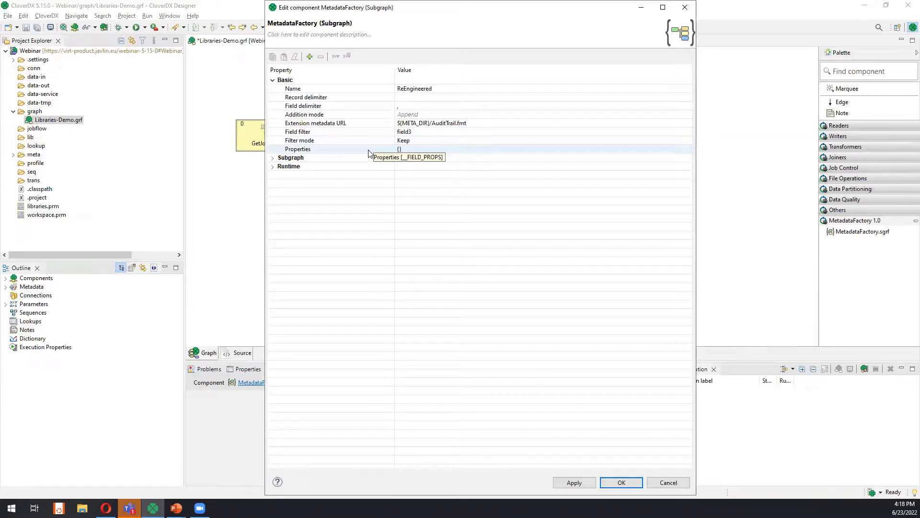
{"action": "key", "text": "Escape"}
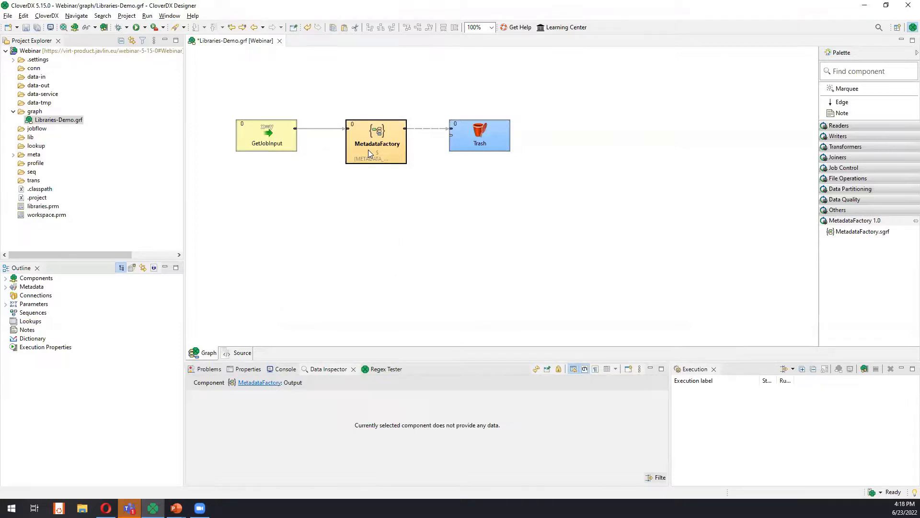
{"action": "left_click", "coordinate": [320, 128]}
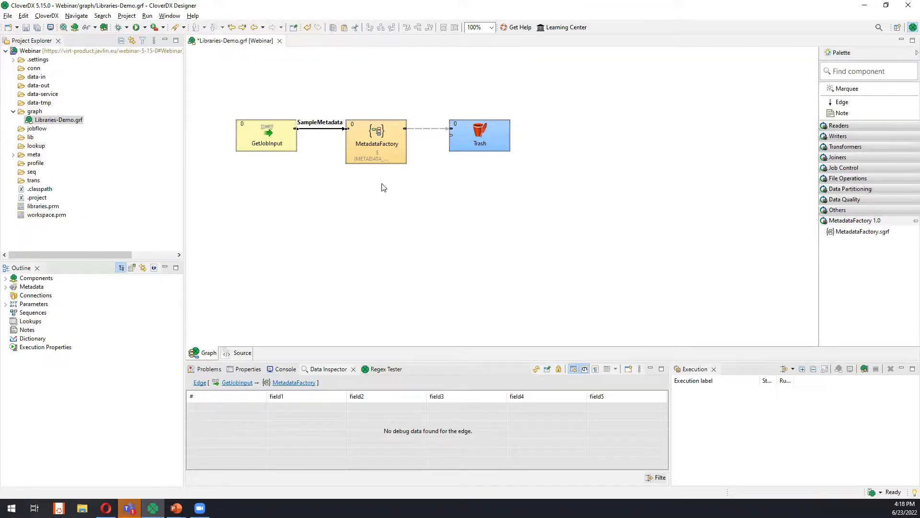
{"action": "left_click", "coordinate": [424, 129]}
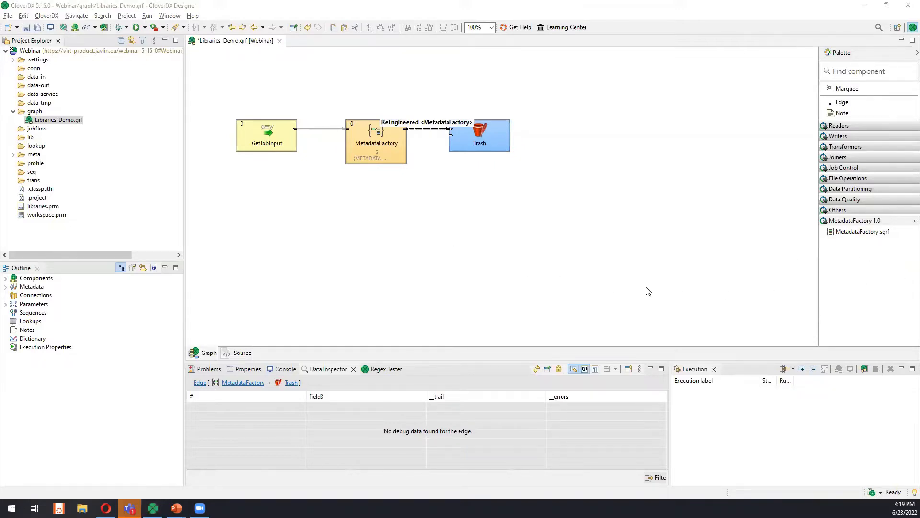
Switch back to CloverDX Server in the browser, dismiss the installation progress dialog and start adding a new repository
{"action": "key", "text": "alt+Tab"}
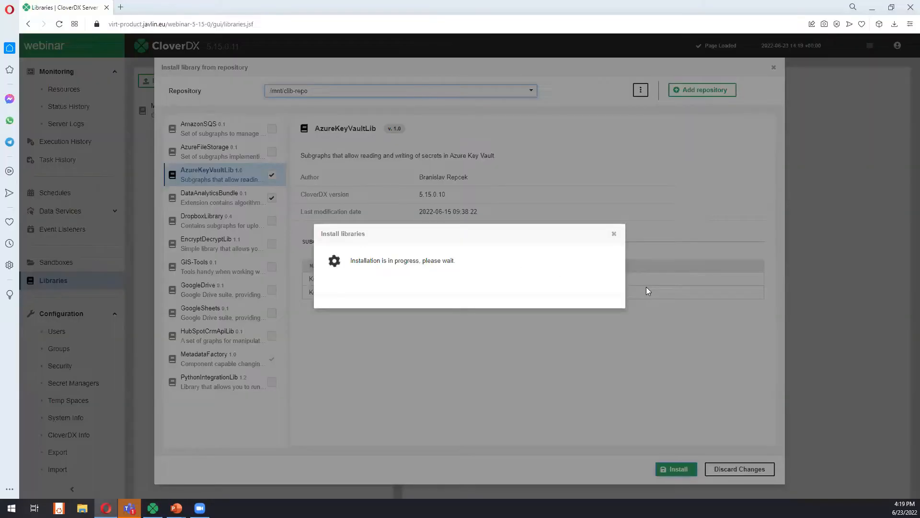
{"action": "left_click", "coordinate": [615, 235]}
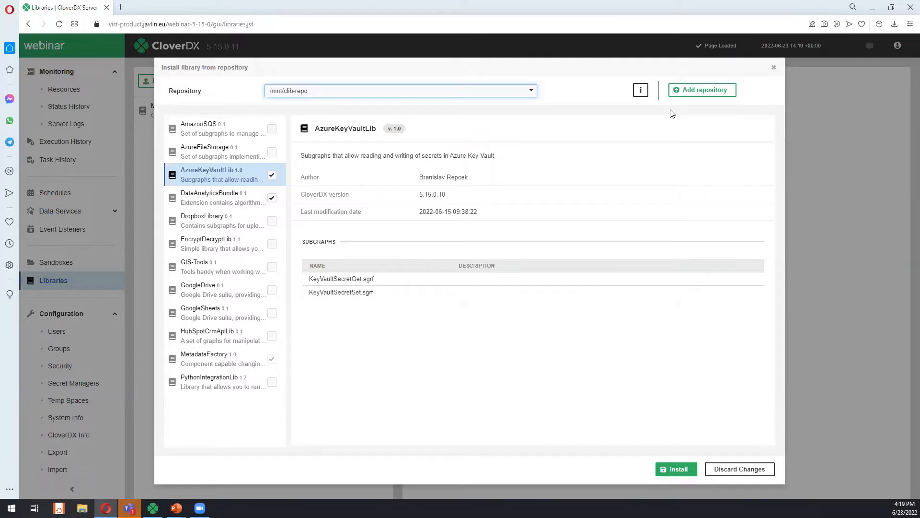
{"action": "left_click", "coordinate": [692, 96]}
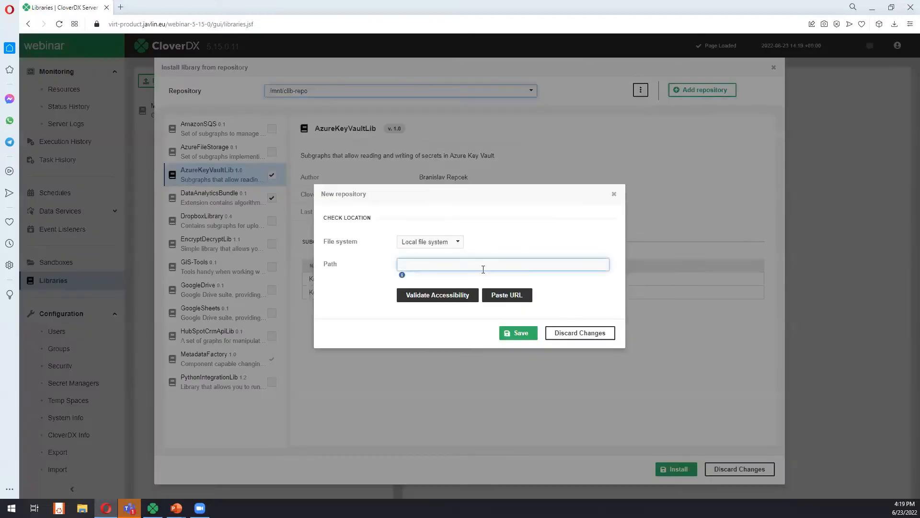
Try Microsoft SMBv2/v3 protocol as the new repository's file system, and return it to Local file system
{"action": "left_click", "coordinate": [446, 244]}
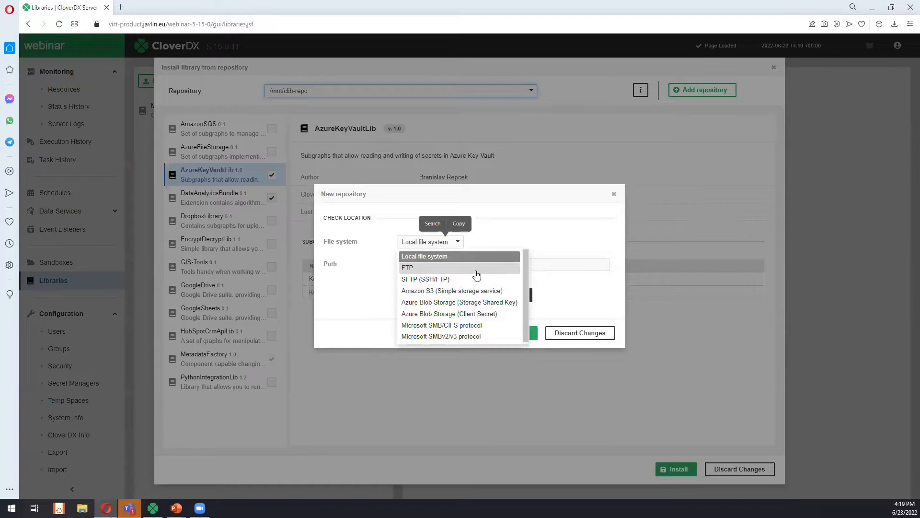
{"action": "left_click", "coordinate": [473, 336]}
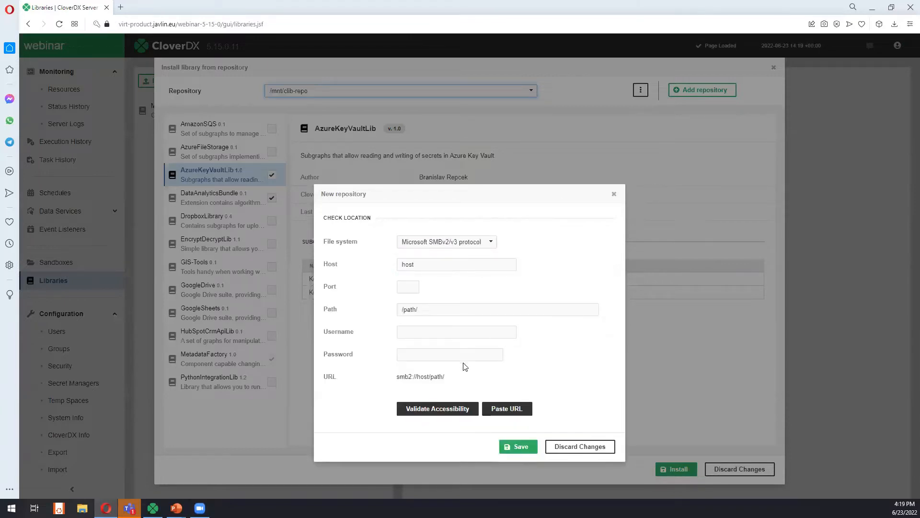
{"action": "left_click", "coordinate": [485, 243]}
{"action": "left_click", "coordinate": [481, 258]}
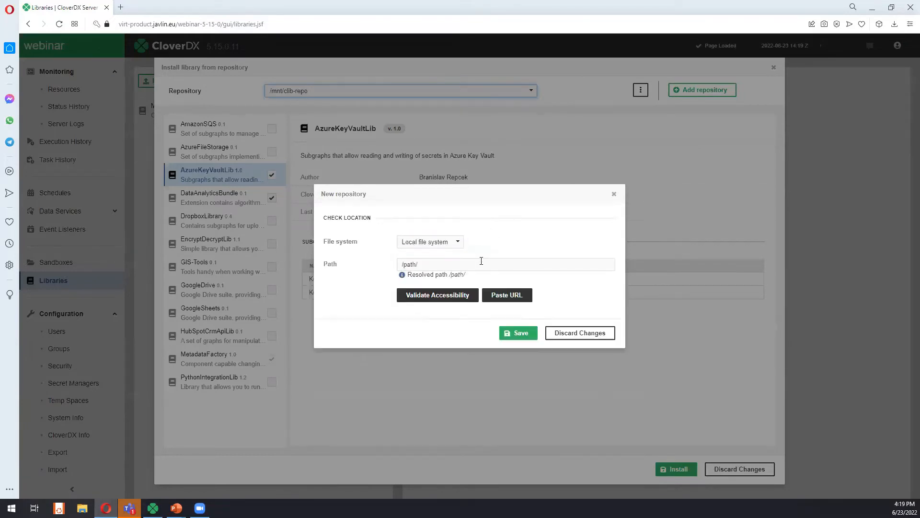
Save the new repository with the path /opt/examples and install the Examples-BasicFeatures library from it
{"action": "left_click", "coordinate": [482, 263]}
{"action": "left_click_drag", "start_coordinate": [404, 265], "coordinate": [432, 266]}
{"action": "type", "text": "/opt/examples"}
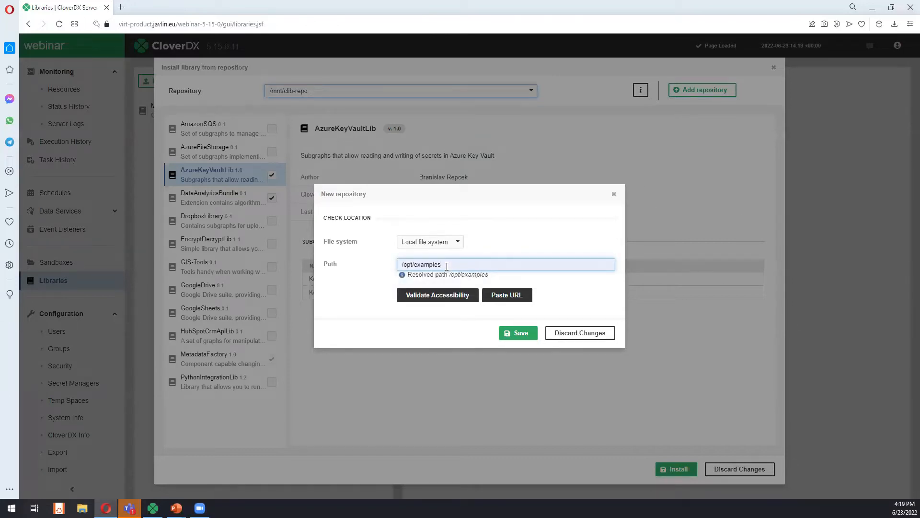
{"action": "left_click", "coordinate": [511, 334]}
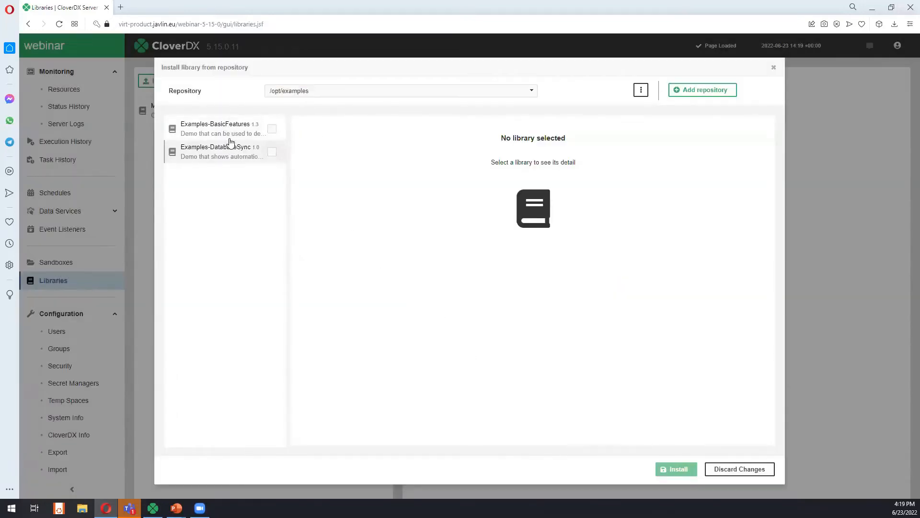
{"action": "left_click", "coordinate": [272, 129]}
{"action": "left_click", "coordinate": [680, 468]}
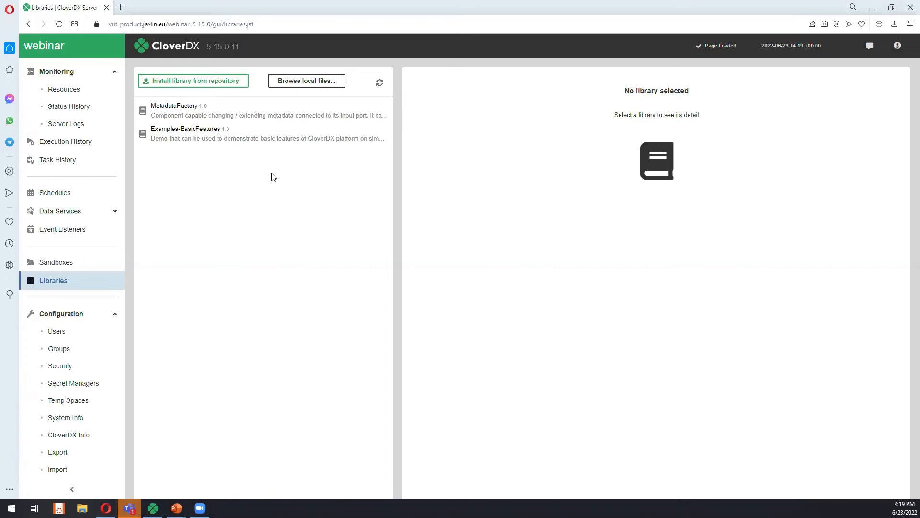
Switch to CloverDX Designer, then close and reopen the Libraries-Demo.grf graph to refresh its component palette
{"action": "key", "text": "alt+Tab"}
{"action": "left_click", "coordinate": [280, 41]}
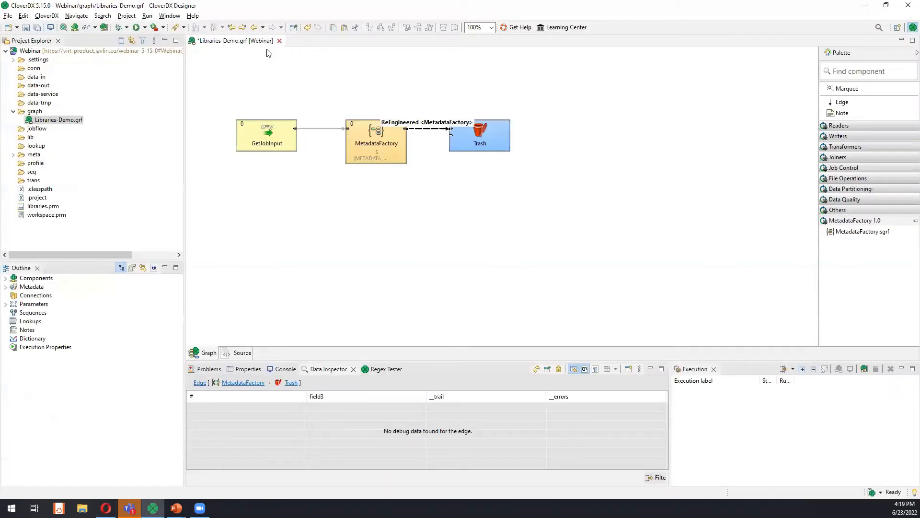
{"action": "left_click", "coordinate": [508, 259]}
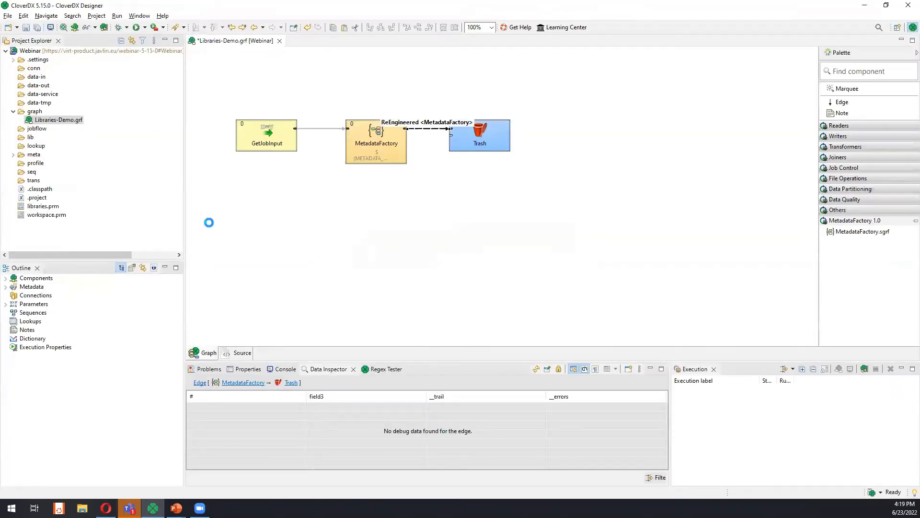
{"action": "double_click", "coordinate": [62, 119]}
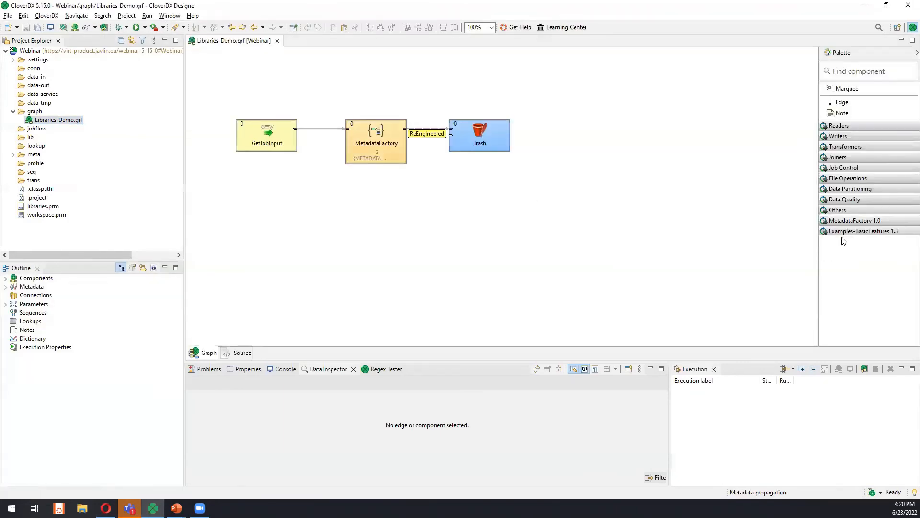
Place the PaymentsReader subgraph from Examples-BasicFeatures 1.3 below the existing graph components, and delete it again
{"action": "left_click", "coordinate": [843, 232]}
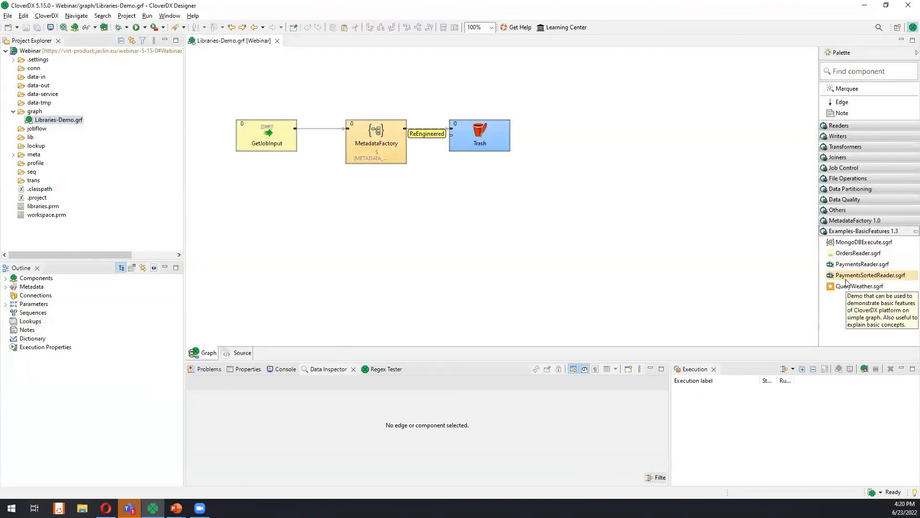
{"action": "left_click_drag", "start_coordinate": [849, 264], "coordinate": [435, 246]}
{"action": "key", "text": "Delete"}
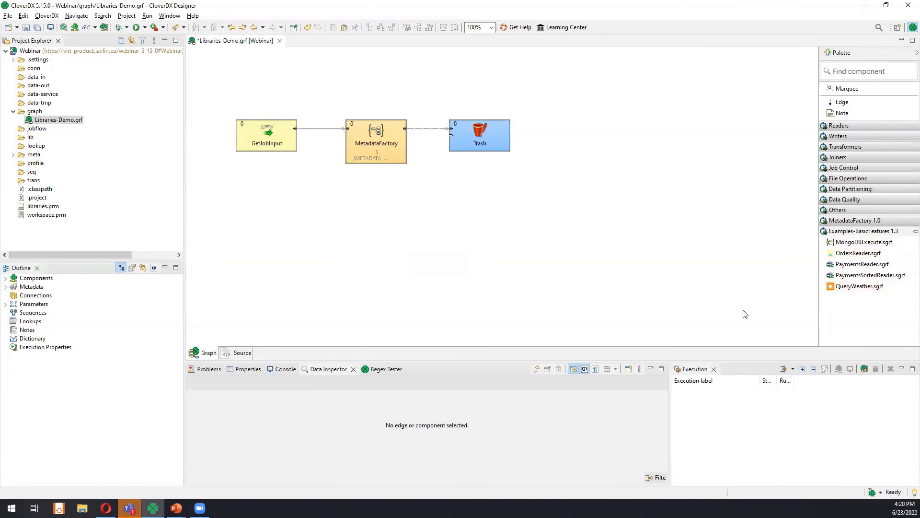